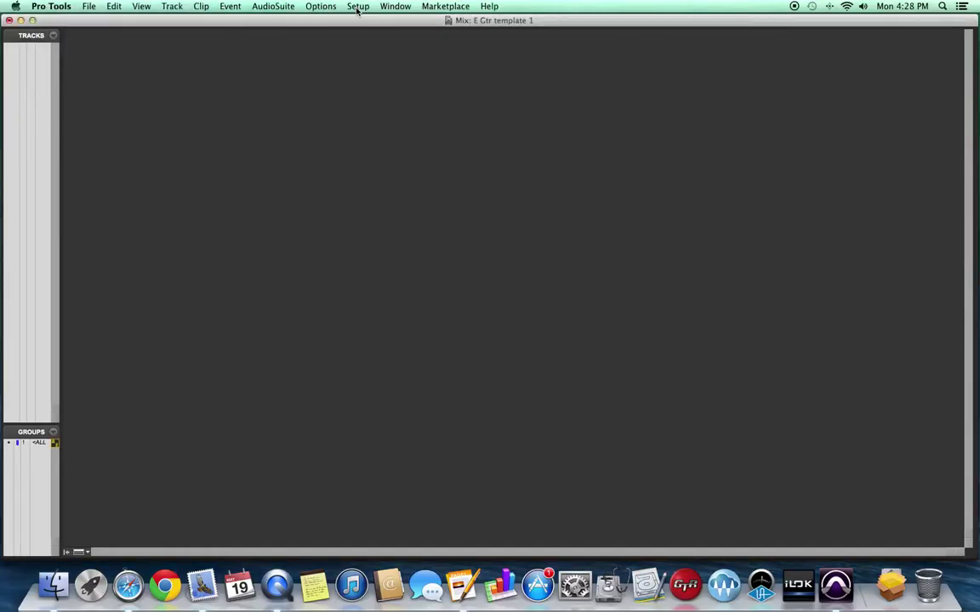
# - Add four new mono input paths named GML (GML 1–4) in I/O Setup
pyautogui.click(358, 6)
pyautogui.click(374, 72)
pyautogui.click(310, 84)
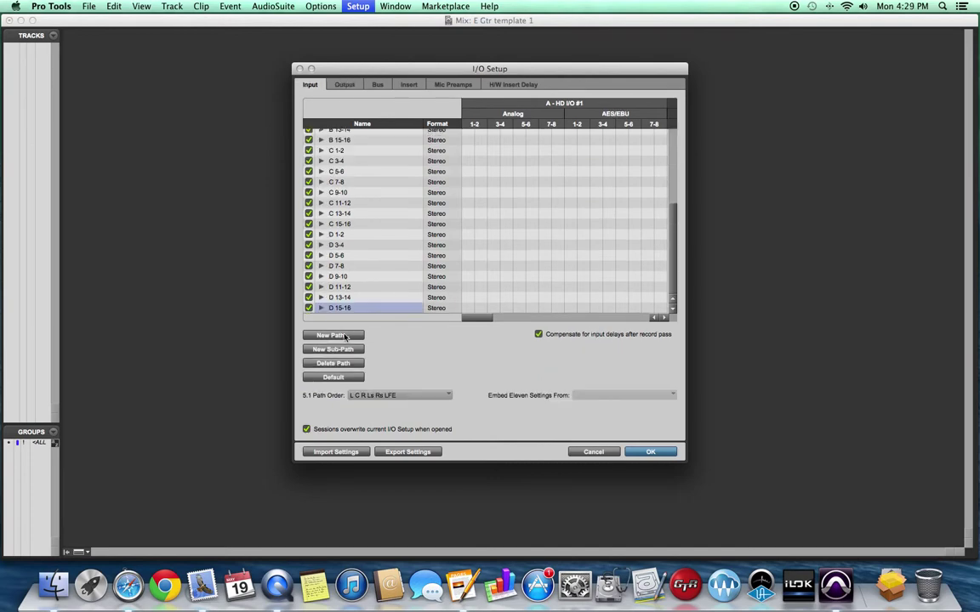
pyautogui.click(333, 335)
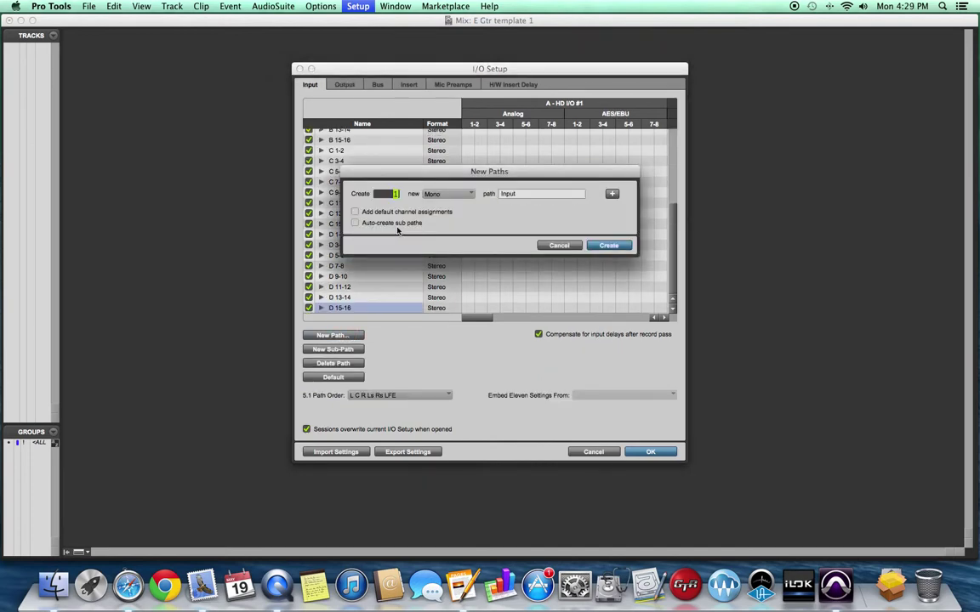
pyautogui.write('4')
pyautogui.press('Tab')
pyautogui.write('GM')
pyautogui.press('Return')
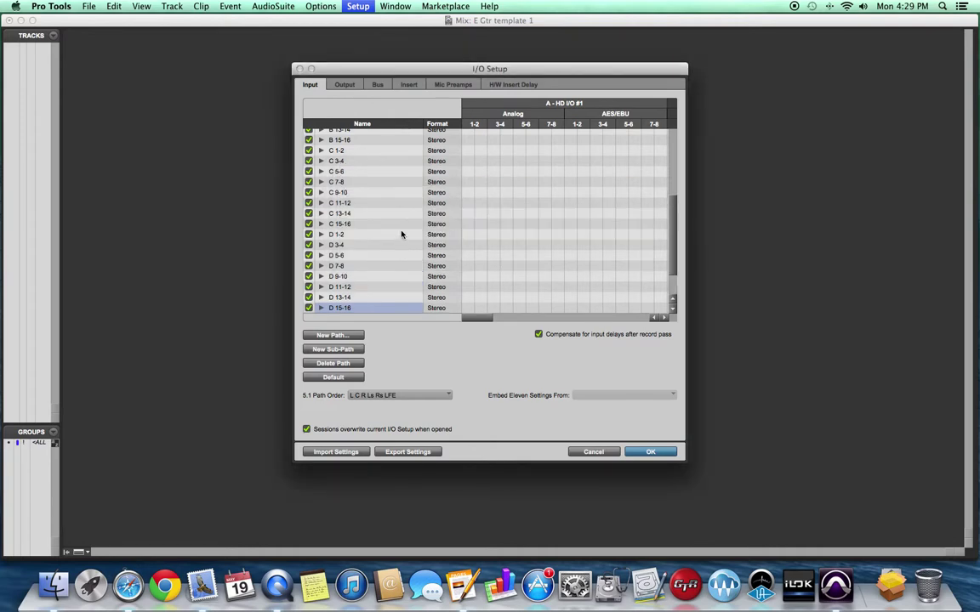
pyautogui.scroll(-2, 399, 234)
# - Route GML 1–3 to consecutive hardware inputs in the input matrix
pyautogui.hscroll(1, 400, 272)
pyautogui.hscroll(10, 404, 272)
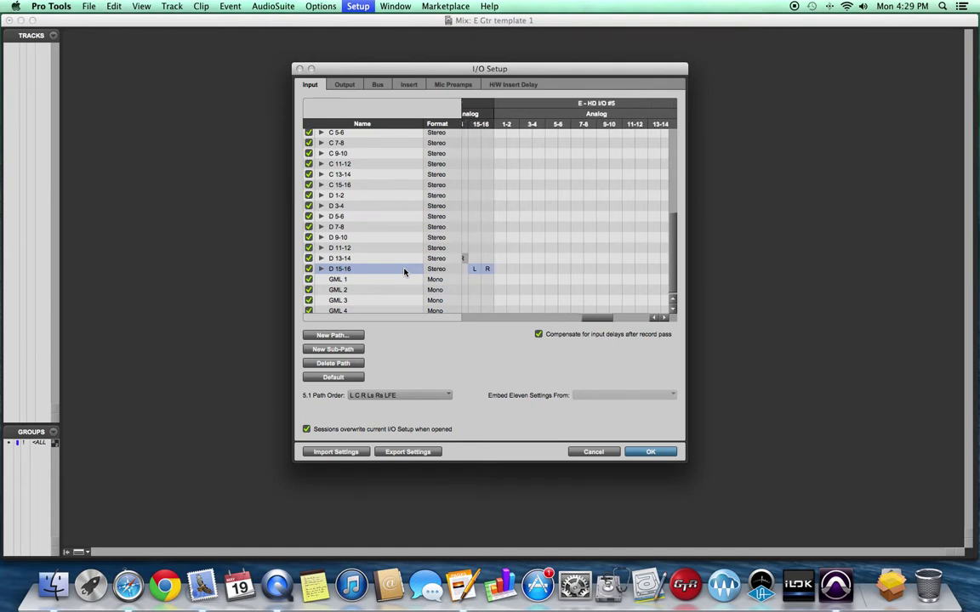
pyautogui.moveTo(501, 278); pyautogui.dragTo(541, 303)
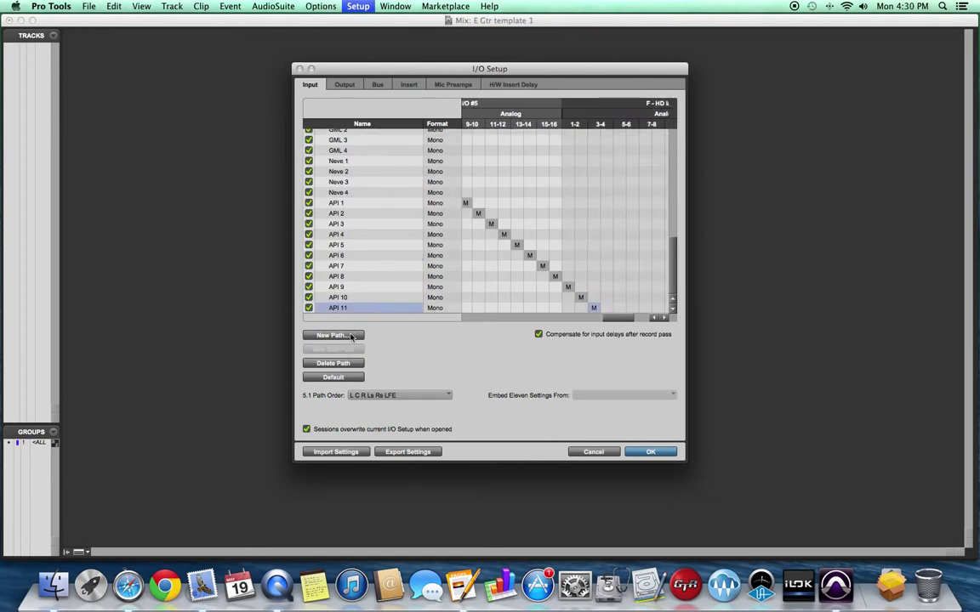
# - Create two more mono input paths, Neve 5 and Neve 6, and assign Neve 6 to a hardware input
pyautogui.click(351, 336)
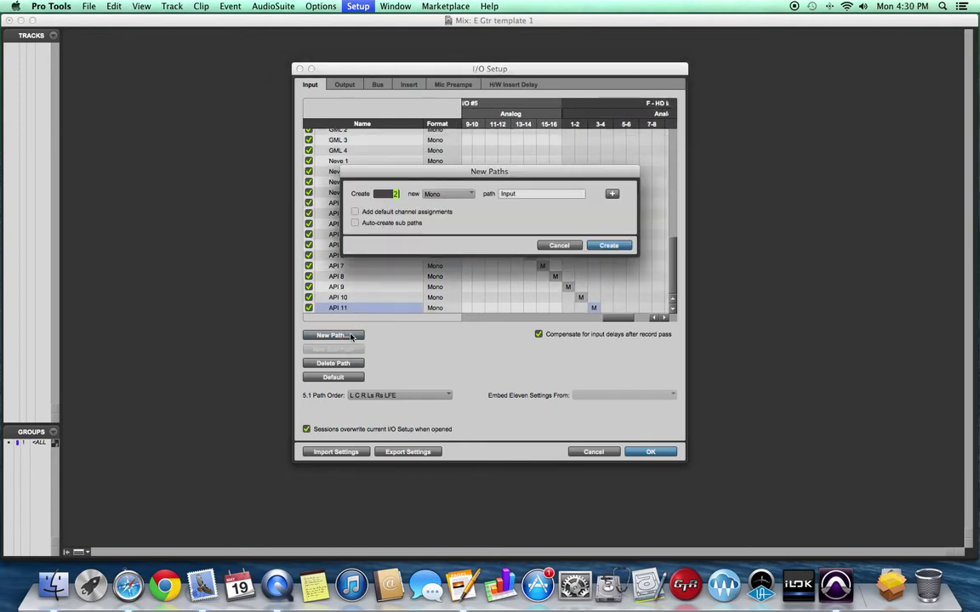
pyautogui.doubleClick(515, 194)
pyautogui.write('Vocal')
pyautogui.press('Return')
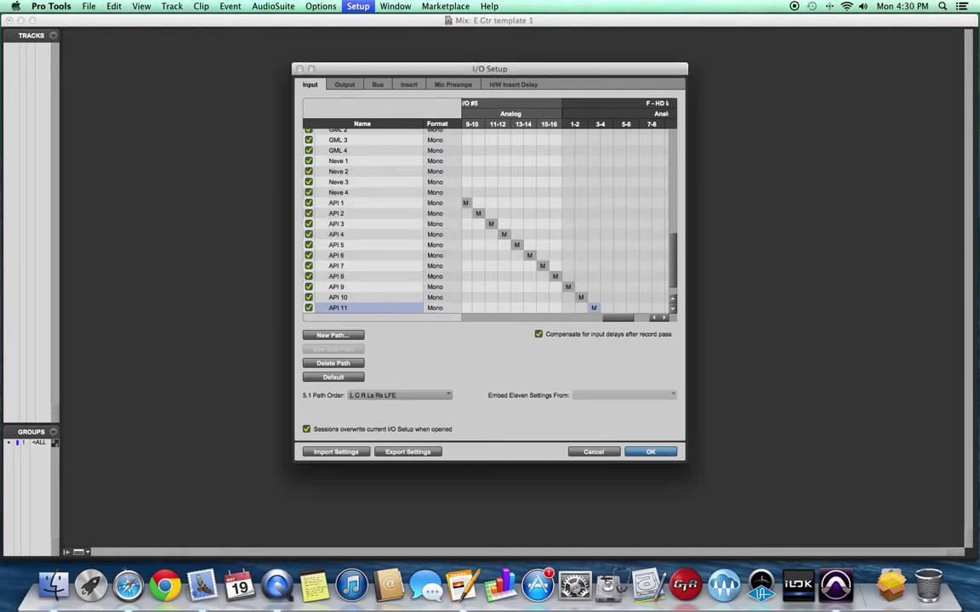
pyautogui.scroll(-2, 620, 224)
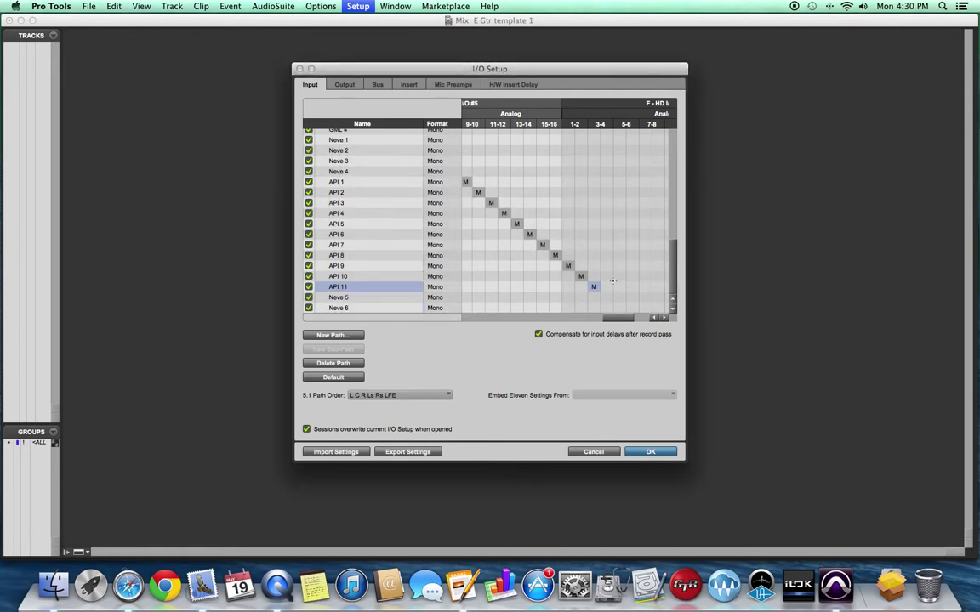
pyautogui.click(620, 308)
# - Close I/O Setup and create one new mono Aux Input track
pyautogui.click(652, 451)
pyautogui.click(172, 6)
pyautogui.click(178, 21)
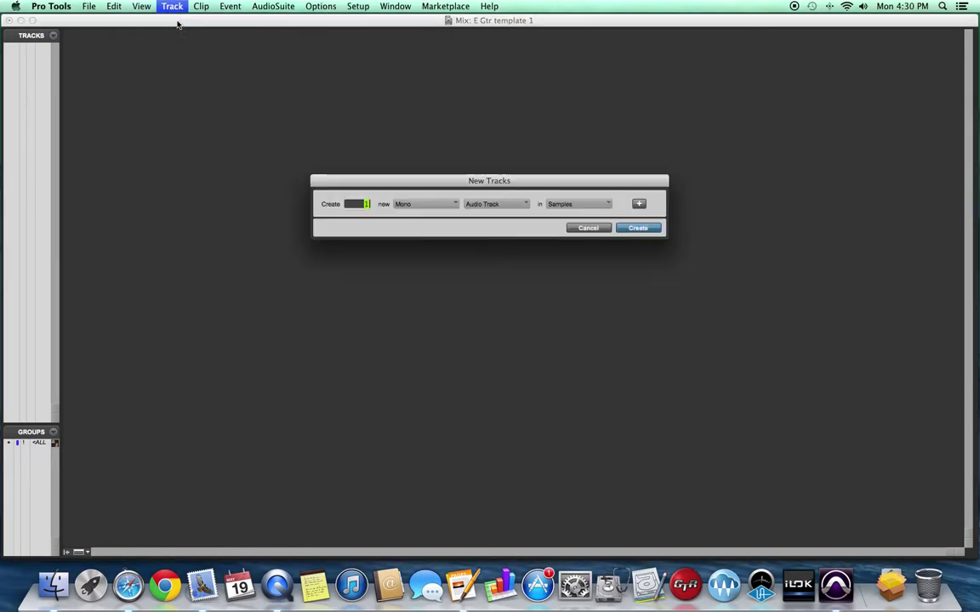
pyautogui.click(502, 206)
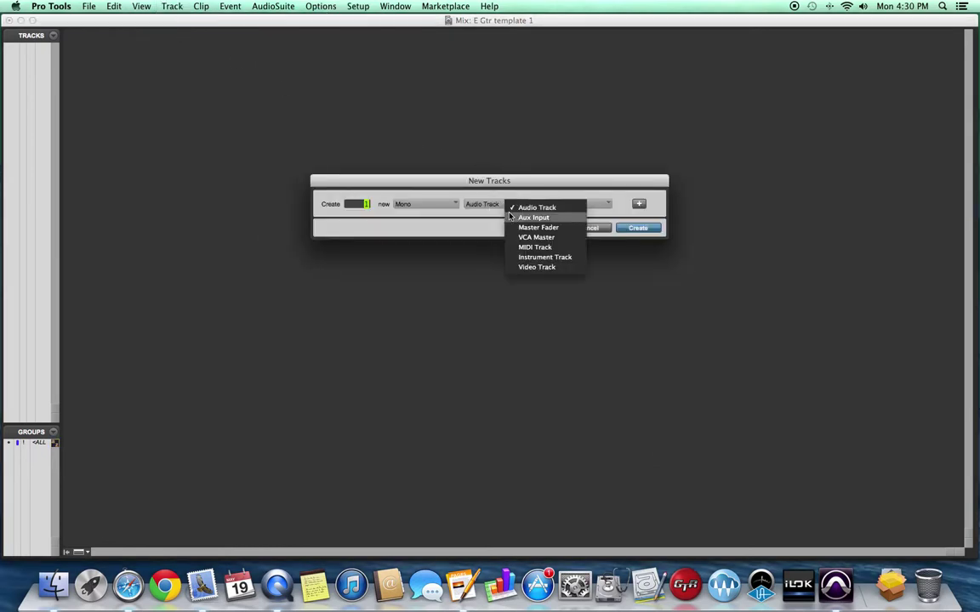
pyautogui.click(511, 217)
pyautogui.press('Return')
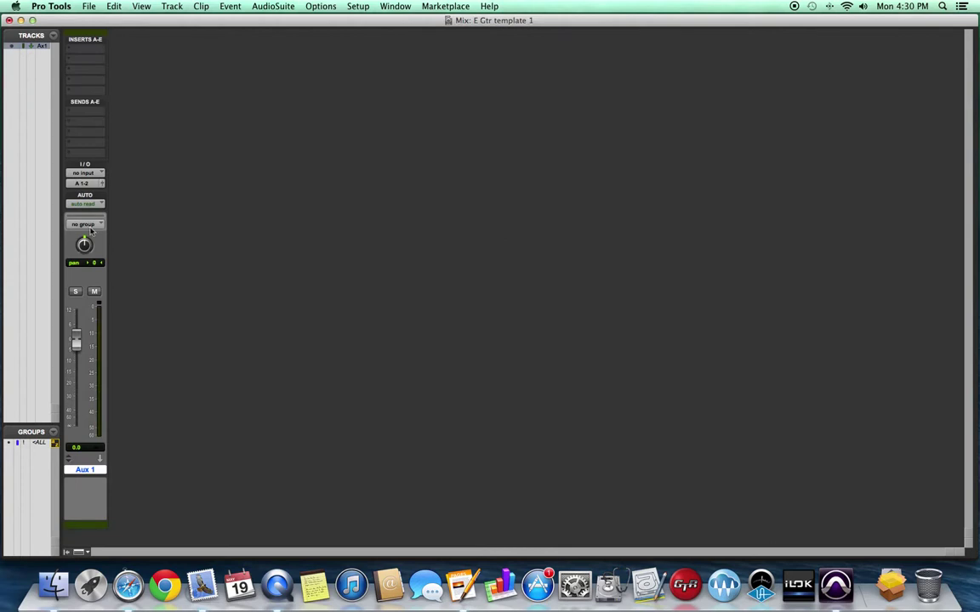
# - Set the input of Aux 1 to API 1 (Mono)
pyautogui.click(91, 175)
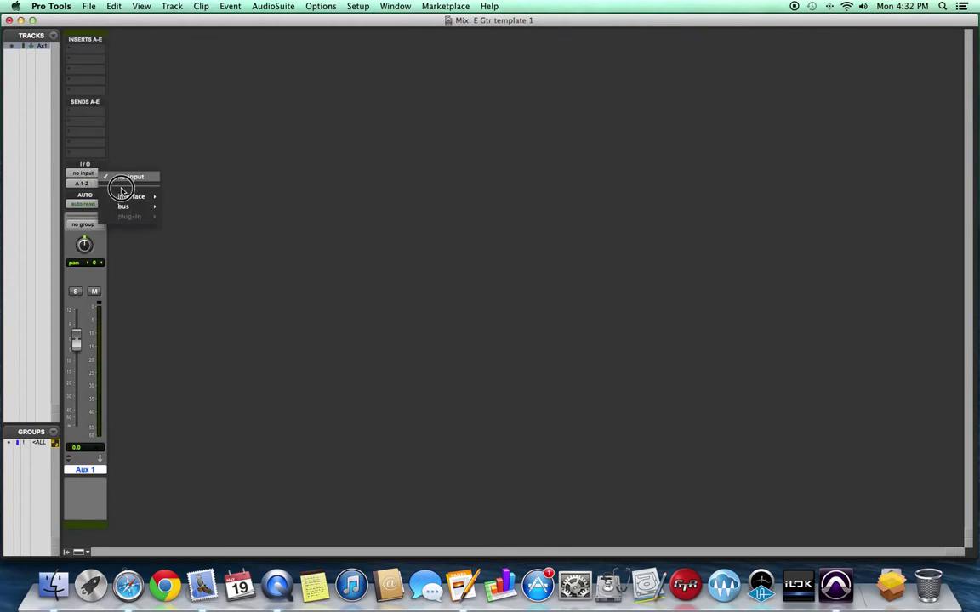
pyautogui.moveTo(132, 197)
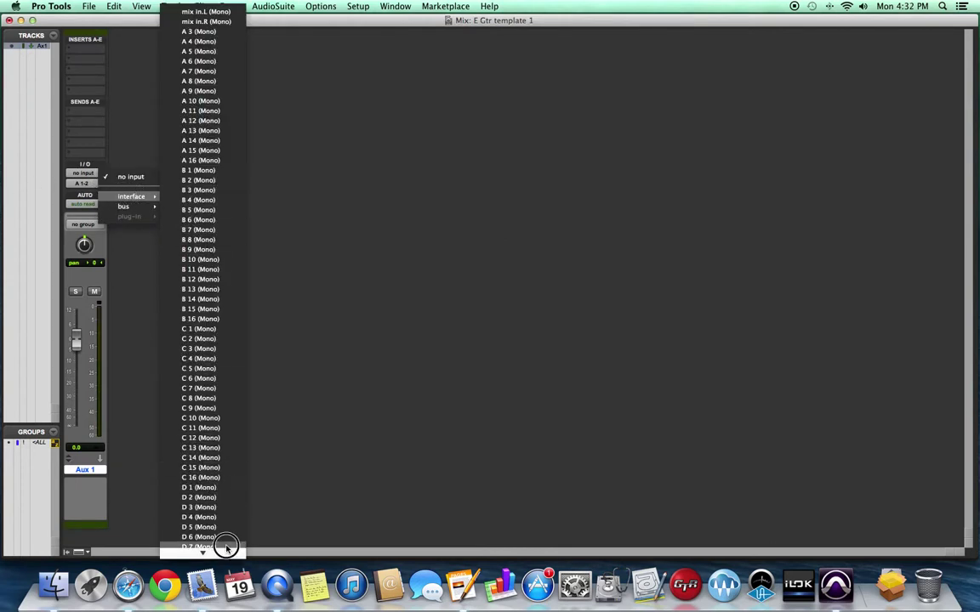
pyautogui.moveTo(226, 551)
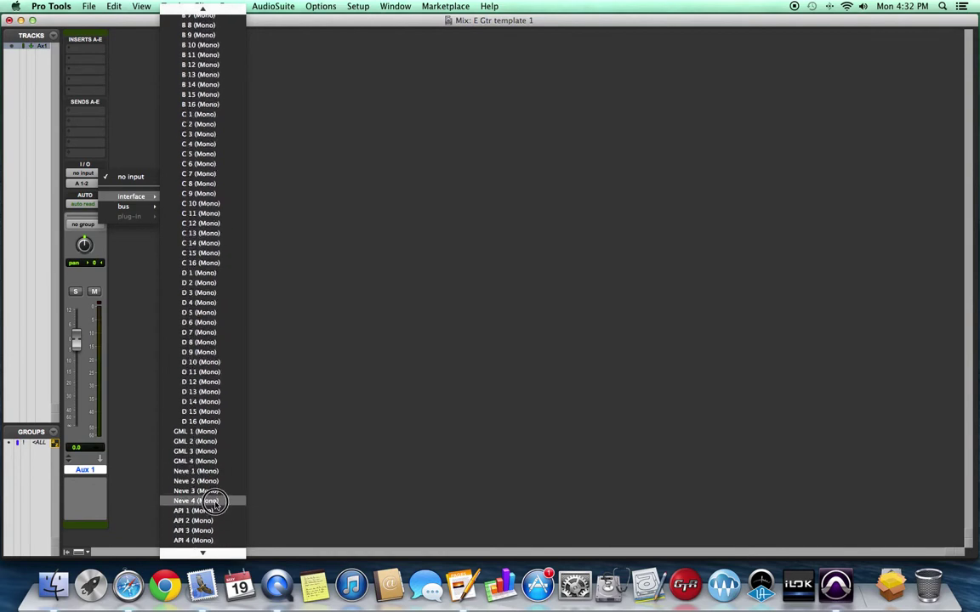
pyautogui.click(214, 512)
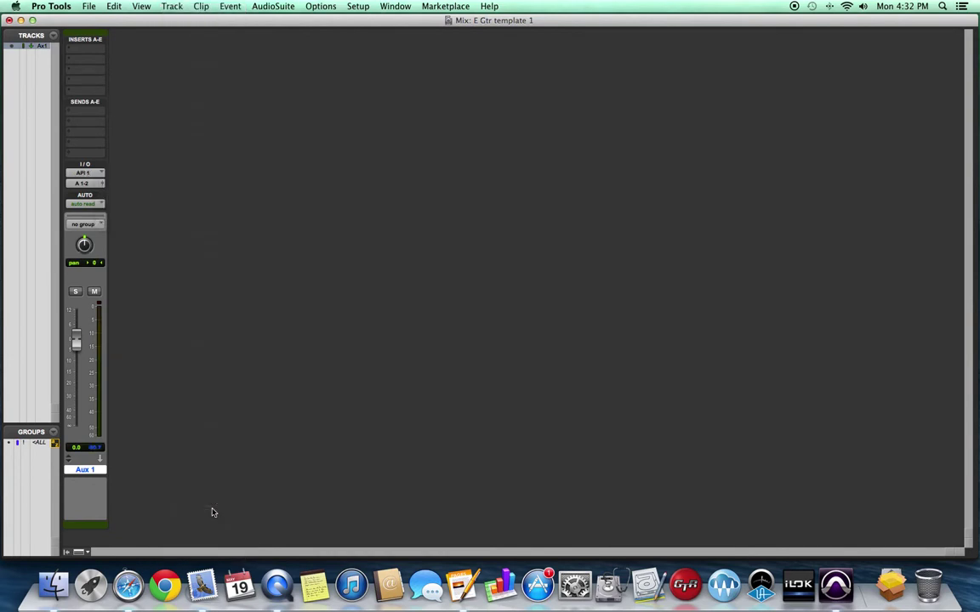
pyautogui.rightClick(93, 474)
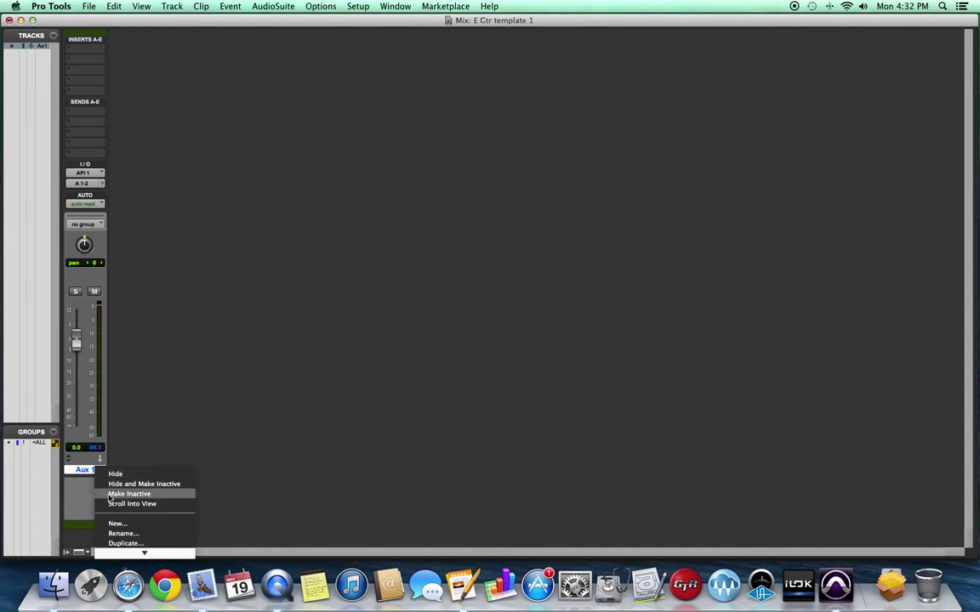
# - Duplicate Aux 1 and set the duplicate, Aux 1.dup1, to input Neve 1
pyautogui.click(121, 543)
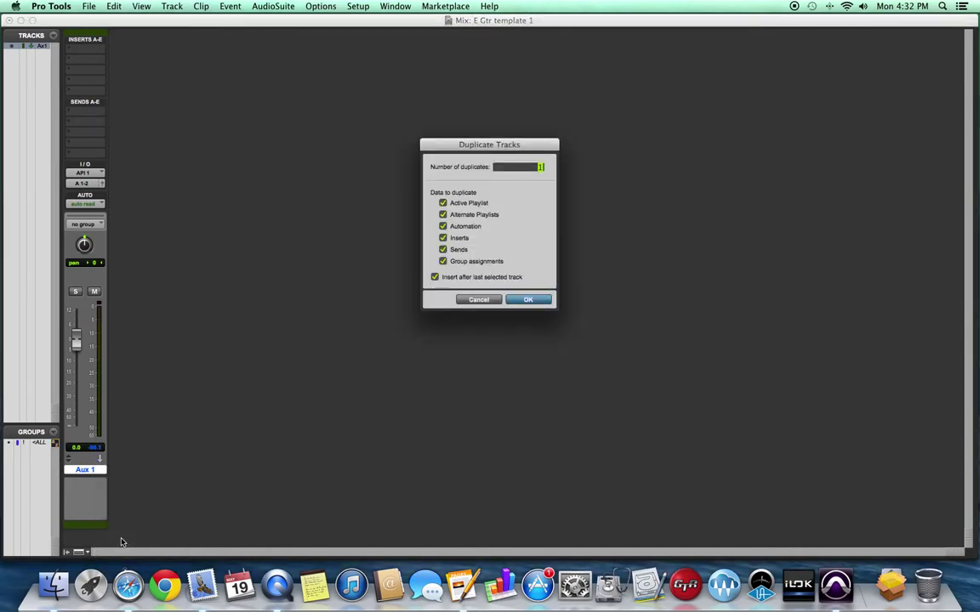
pyautogui.press('Return')
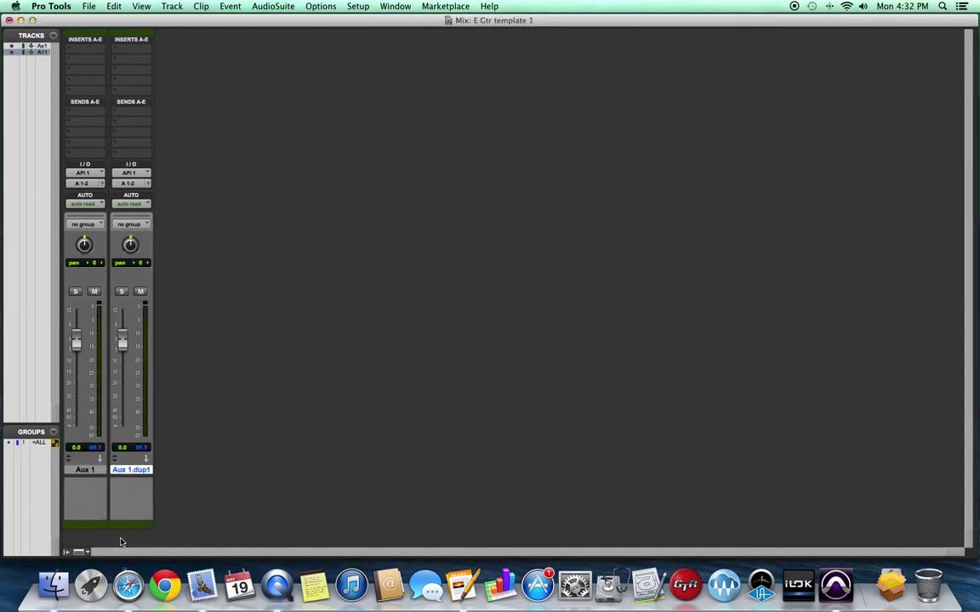
pyautogui.click(130, 173)
pyautogui.moveTo(170, 174)
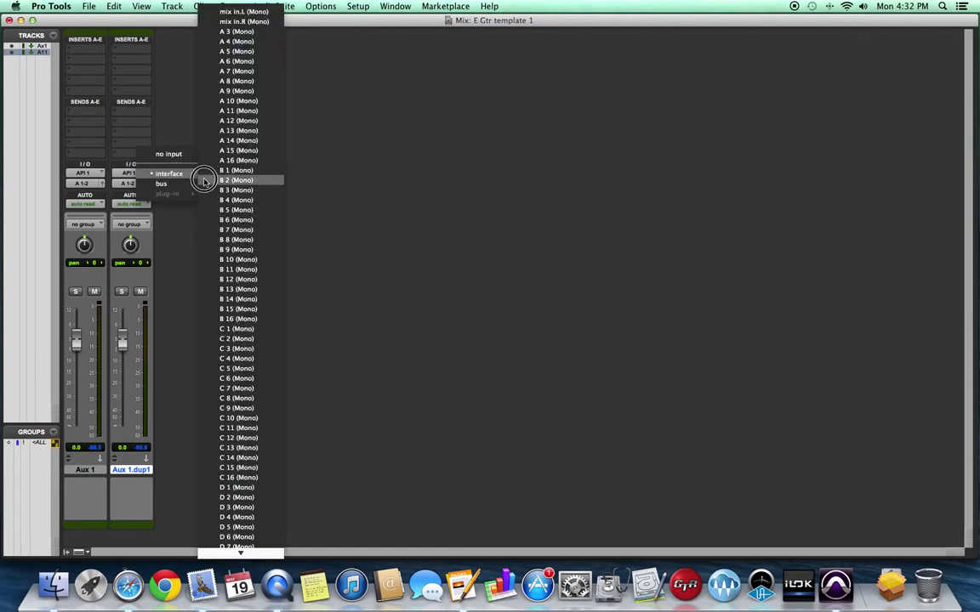
pyautogui.moveTo(251, 553)
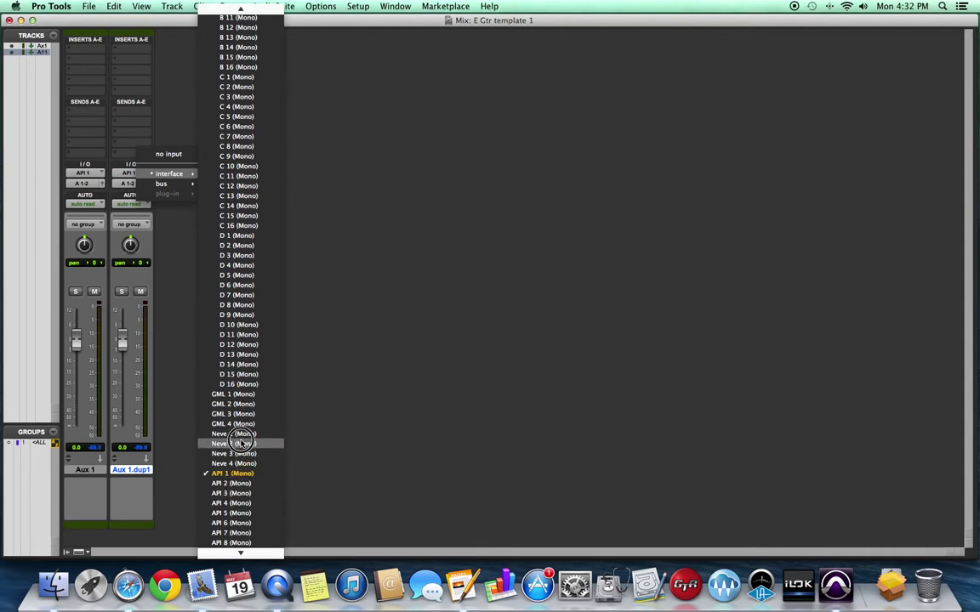
pyautogui.click(239, 435)
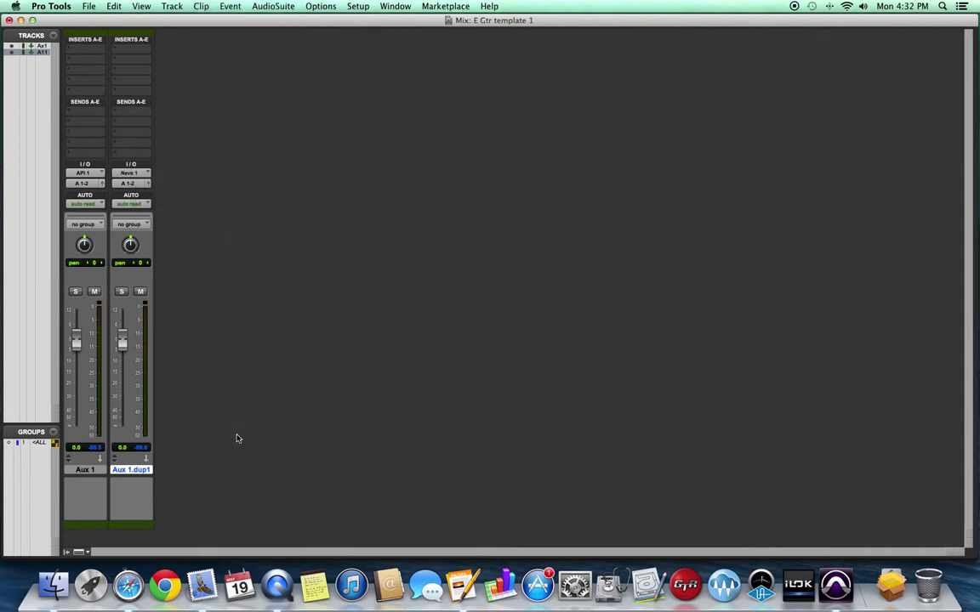
# - Rename Aux 1 to 'bogner- d112' and its duplicate to 'bogner- sm57'
pyautogui.doubleClick(85, 472)
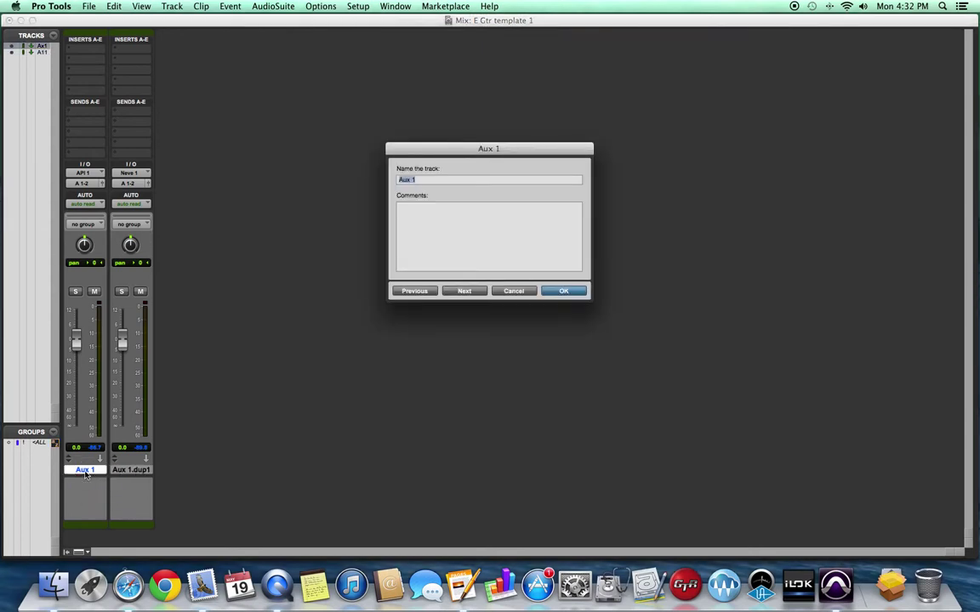
pyautogui.write('bogner- d112')
pyautogui.press('super+a')
pyautogui.press('super+c')
pyautogui.press('super+Right')
pyautogui.press('super+v')
pyautogui.press('BackSpace')
pyautogui.press('BackSpace')
pyautogui.press('BackSpace')
pyautogui.press('BackSpace')
pyautogui.press('BackSpace')
pyautogui.write('sm57')
pyautogui.press('Return')
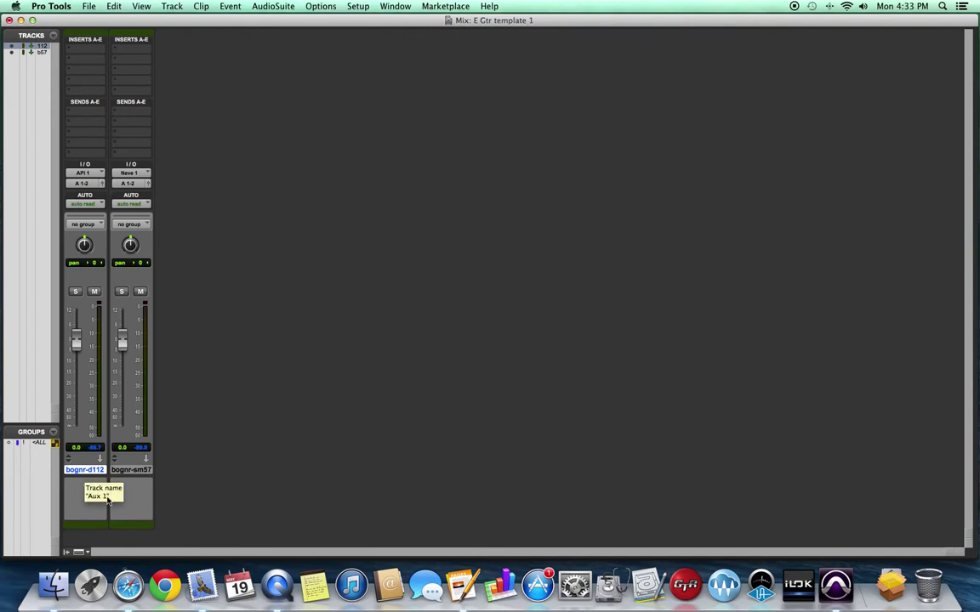
# - Lower bogner- sm57 to about -4 dB and select both tracks for a new group
pyautogui.moveTo(123, 344); pyautogui.dragTo(123, 352)
pyautogui.click(52, 438)
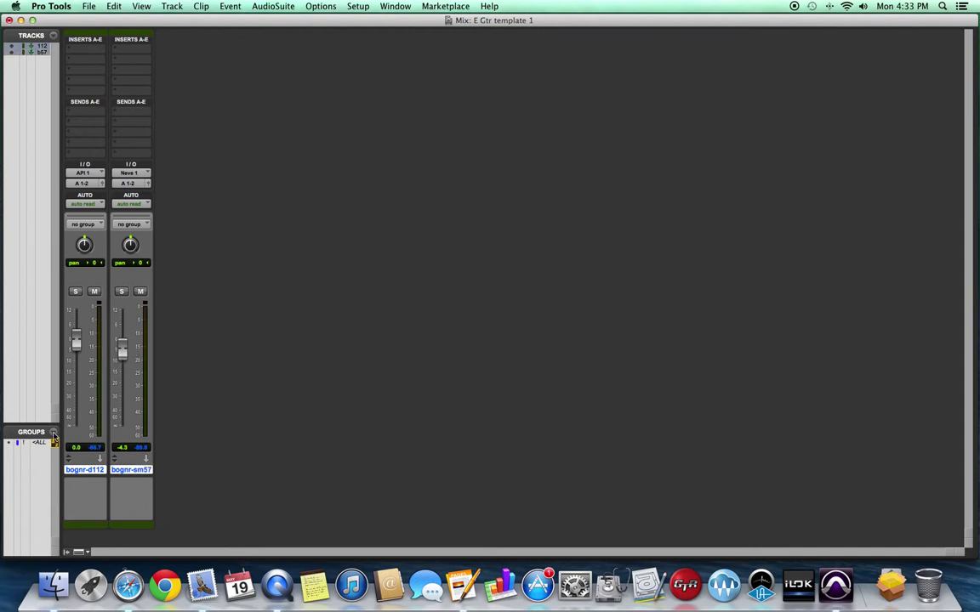
pyautogui.click(53, 434)
pyautogui.click(78, 442)
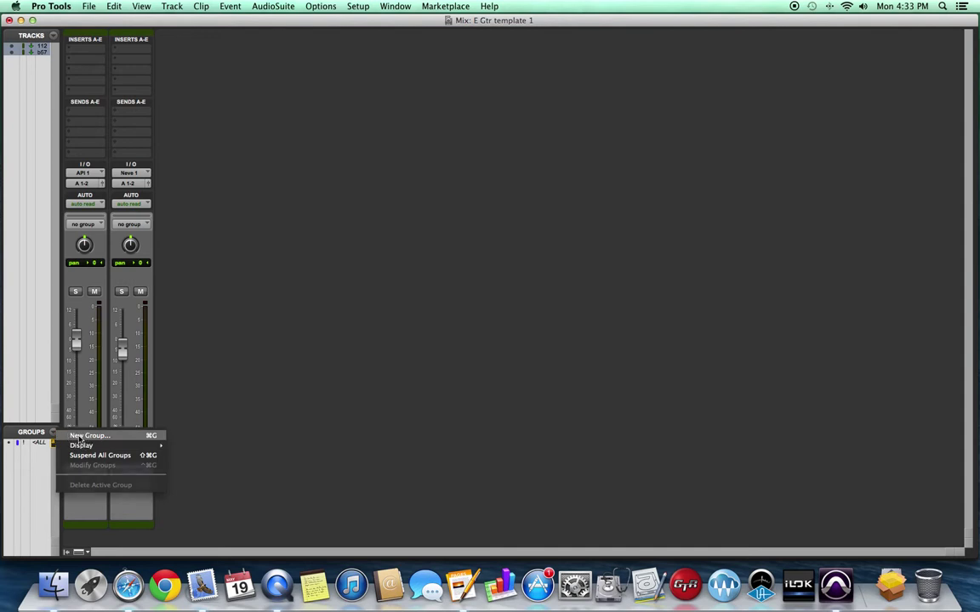
pyautogui.click(85, 435)
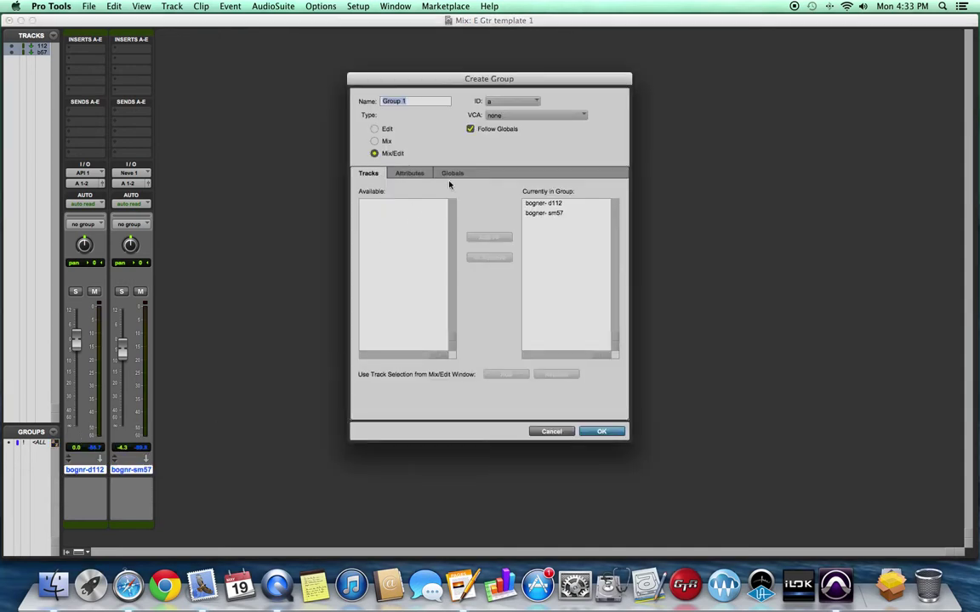
# - Name the group 'bogner ic blend' and give it group ID 4b
pyautogui.write('bogner mic')
pyautogui.press('BackSpace')
pyautogui.press('BackSpace')
pyautogui.press('BackSpace')
pyautogui.write('ic blend')
pyautogui.press('super+a')
pyautogui.click(535, 102)
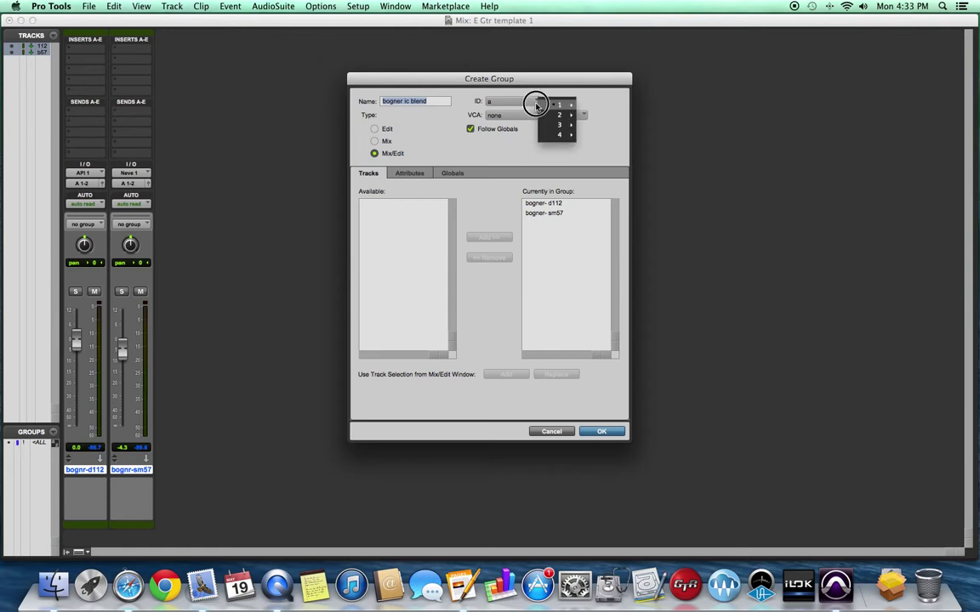
pyautogui.moveTo(568, 115)
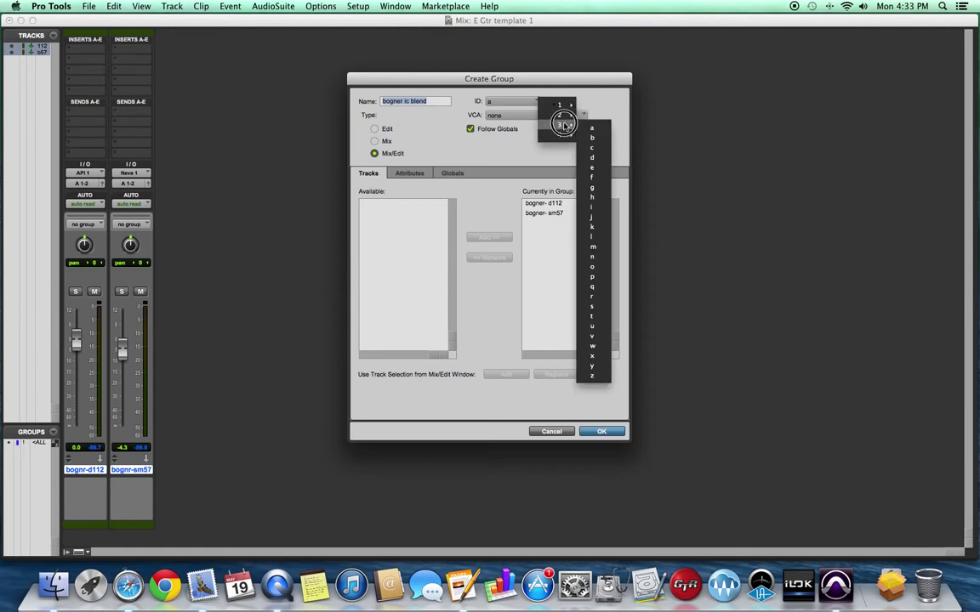
pyautogui.moveTo(564, 136)
pyautogui.click(592, 148)
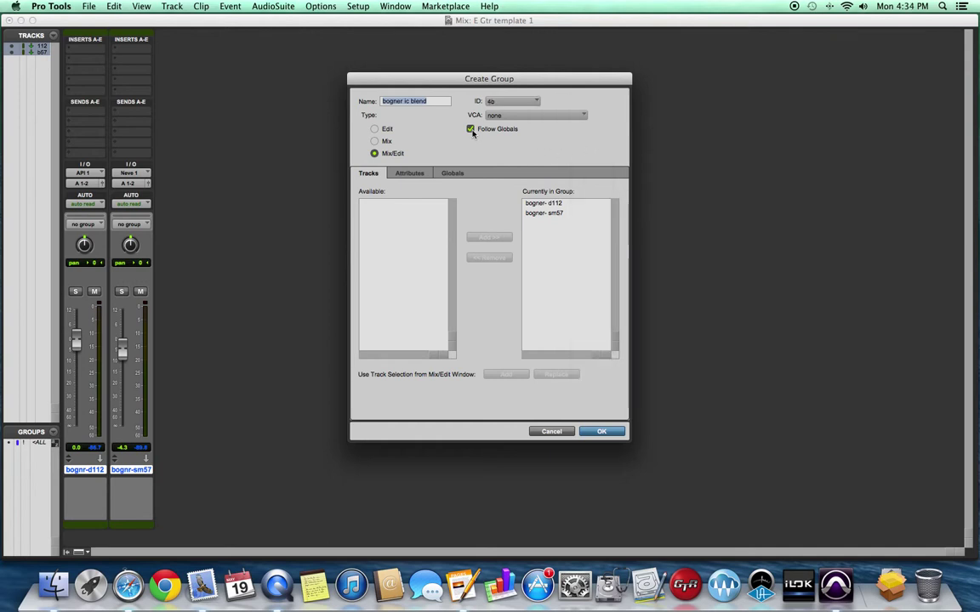
# - Stop following globals; link send levels and mutes, record enable, input monitoring and solos
pyautogui.click(471, 130)
pyautogui.click(409, 172)
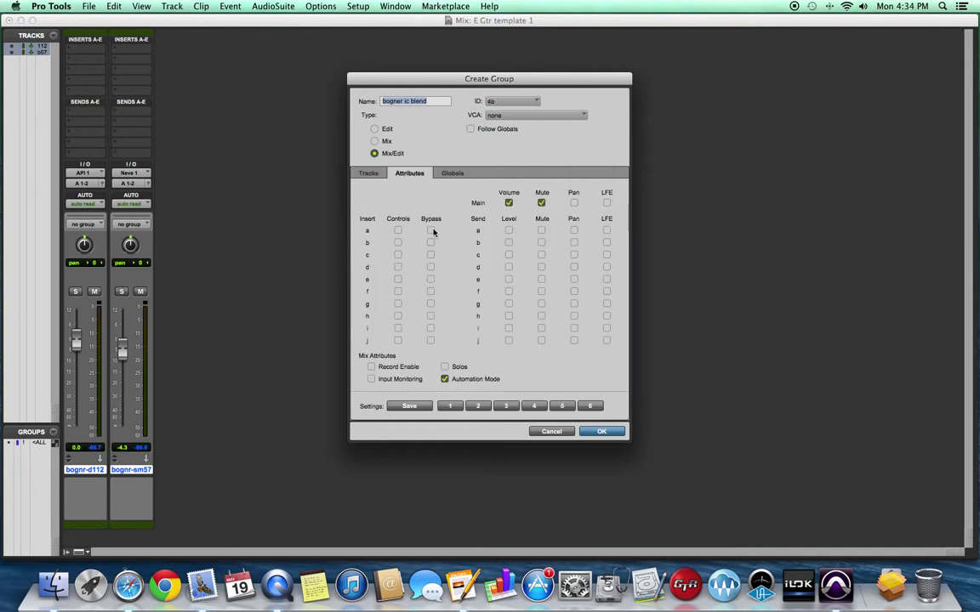
pyautogui.click(508, 231)
pyautogui.click(509, 232)
pyautogui.keyDown('alt'); pyautogui.click(509, 232); pyautogui.keyUp('alt')
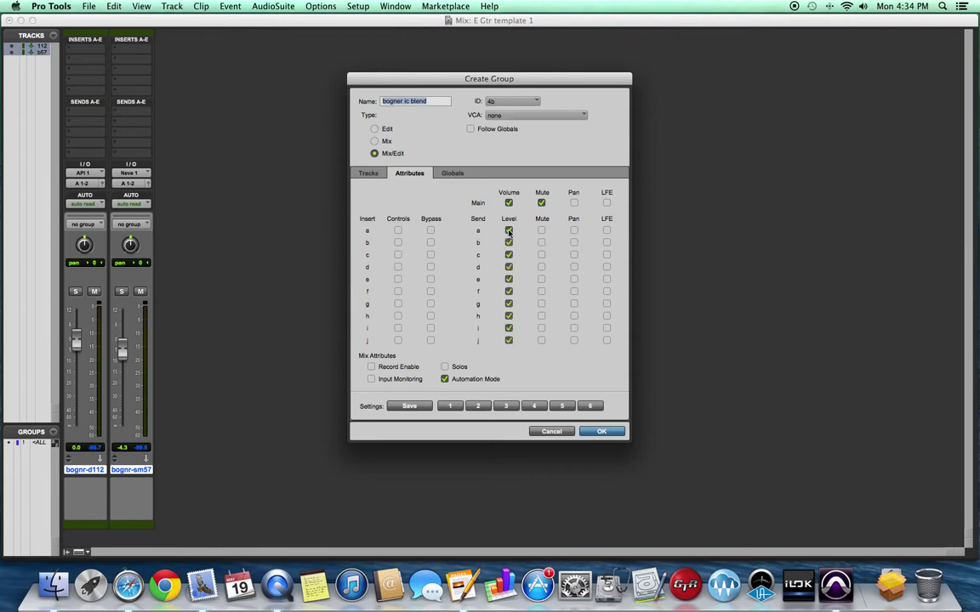
pyautogui.keyDown('alt'); pyautogui.click(542, 231); pyautogui.keyUp('alt')
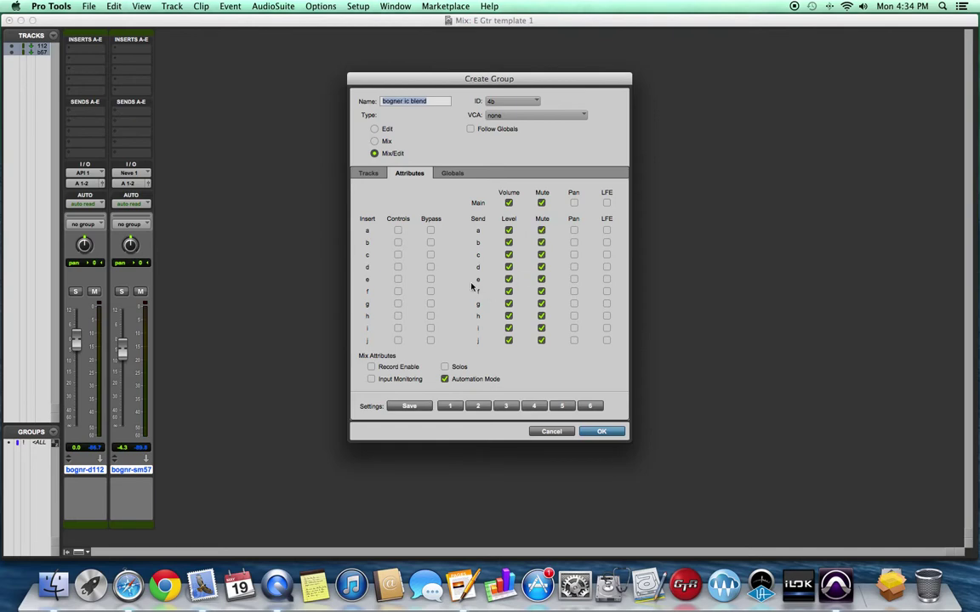
pyautogui.click(371, 367)
pyautogui.click(371, 379)
pyautogui.click(444, 367)
pyautogui.click(444, 380)
# - Also link pan, create the group, and verify mute toggles on both tracks
pyautogui.click(601, 432)
pyautogui.keyDown('alt'); pyautogui.click(576, 203); pyautogui.keyUp('alt')
pyautogui.click(606, 431)
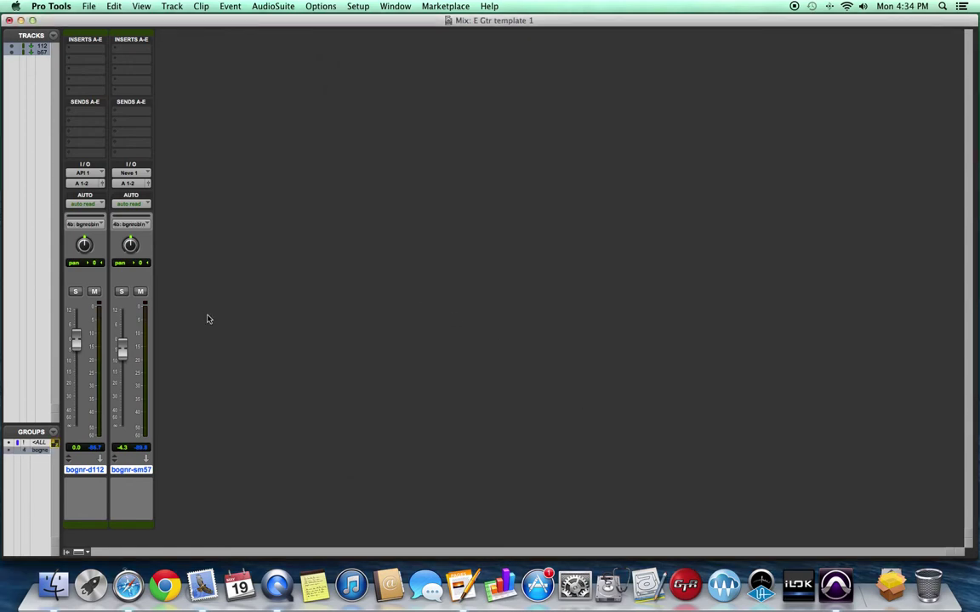
pyautogui.click(141, 294)
pyautogui.click(141, 294)
# - Check solo is shared by the grouped tracks, then add a mono audio track named bogner
pyautogui.click(123, 293)
pyautogui.click(123, 294)
pyautogui.press('super+shift+n')
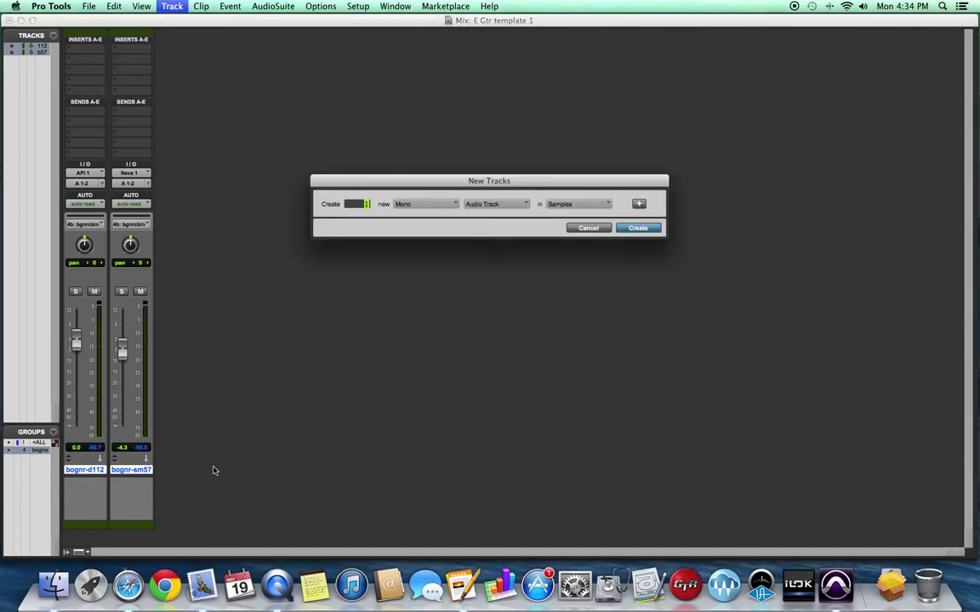
pyautogui.press('Return')
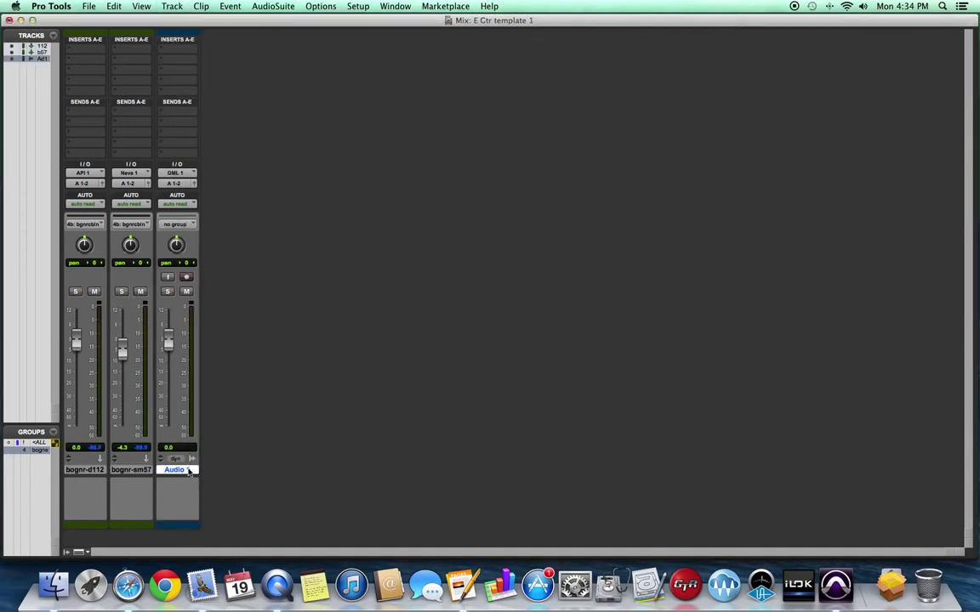
pyautogui.doubleClick(189, 473)
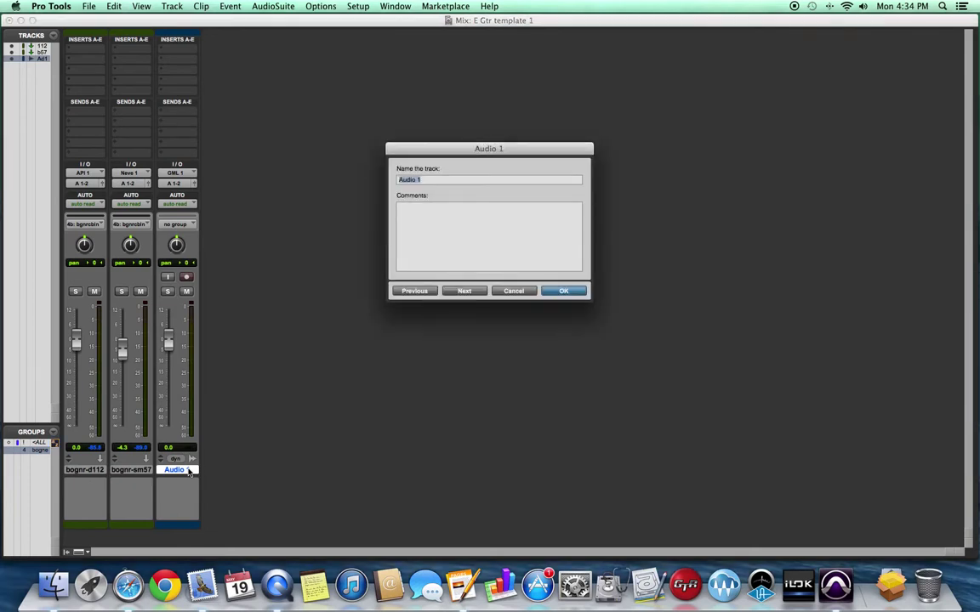
pyautogui.write('bogner')
pyautogui.press('Return')
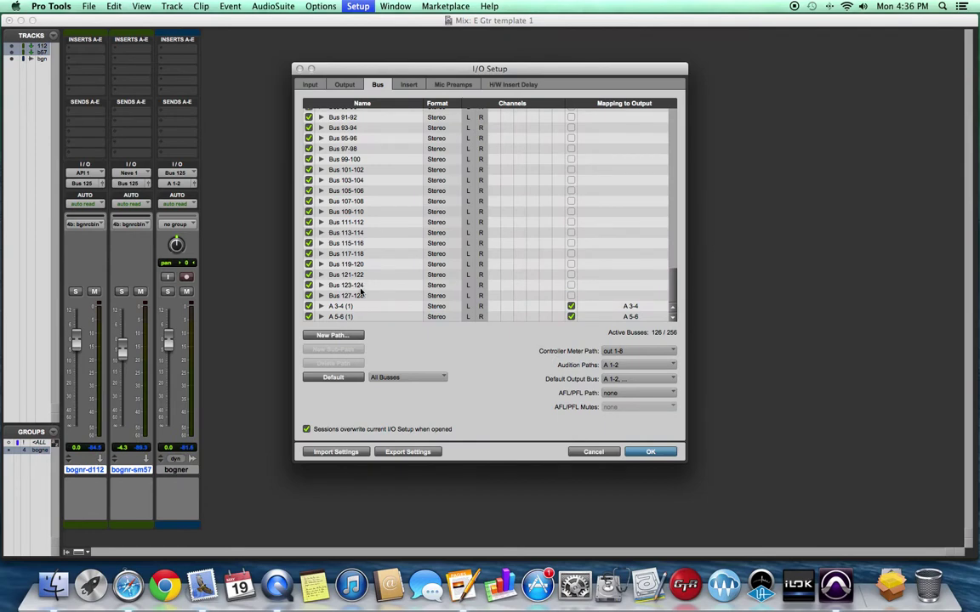
# - Add two mono bus paths named Bus 125, rename the first to Bogner, and apply
pyautogui.click(333, 335)
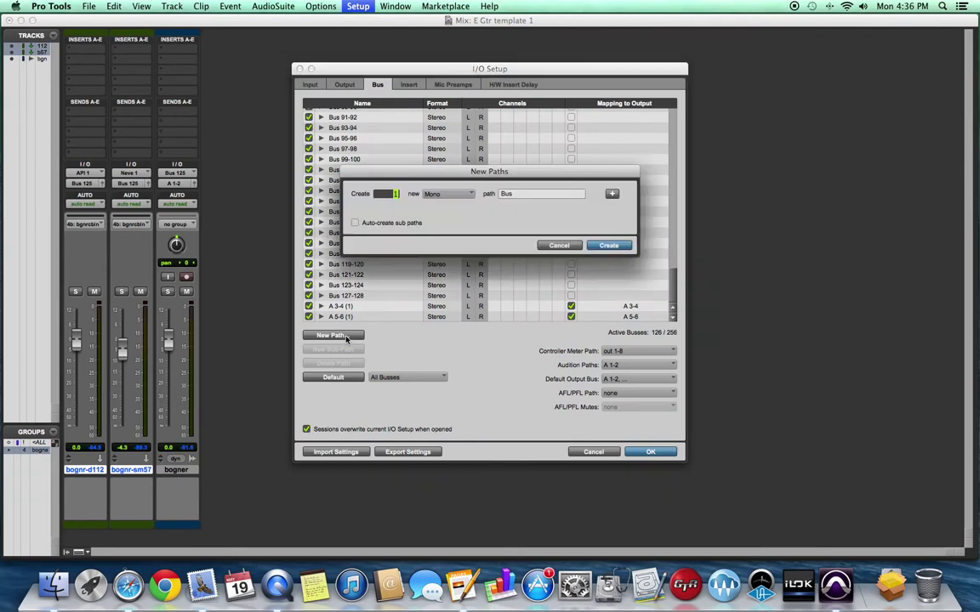
pyautogui.write('2')
pyautogui.click(512, 195)
pyautogui.write('125')
pyautogui.press('Return')
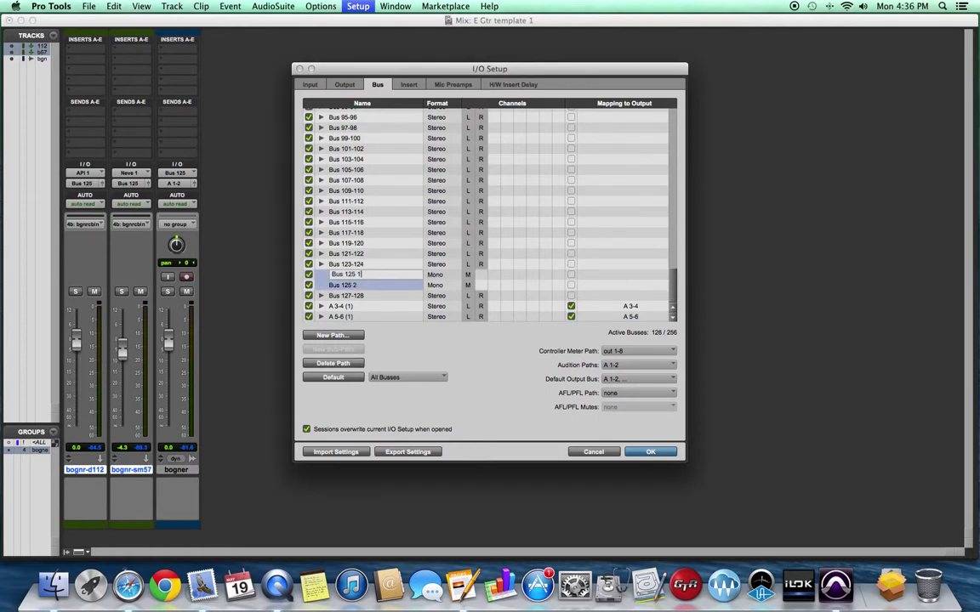
pyautogui.press('BackSpace')
pyautogui.press('BackSpace')
pyautogui.press('BackSpace')
pyautogui.press('BackSpace')
pyautogui.press('BackSpace')
pyautogui.press('BackSpace')
pyautogui.write('Bogner')
pyautogui.press('Return')
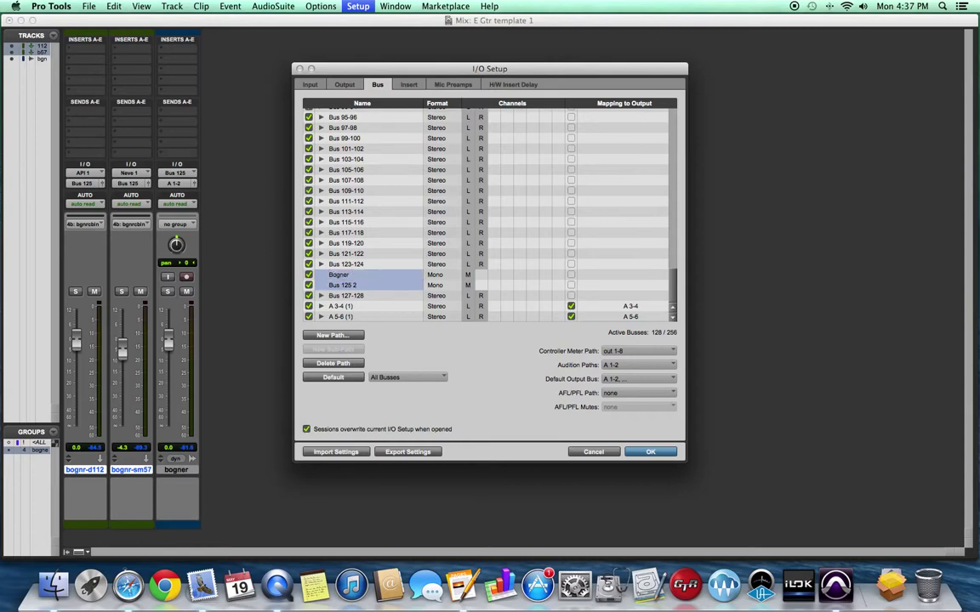
pyautogui.press('Return')
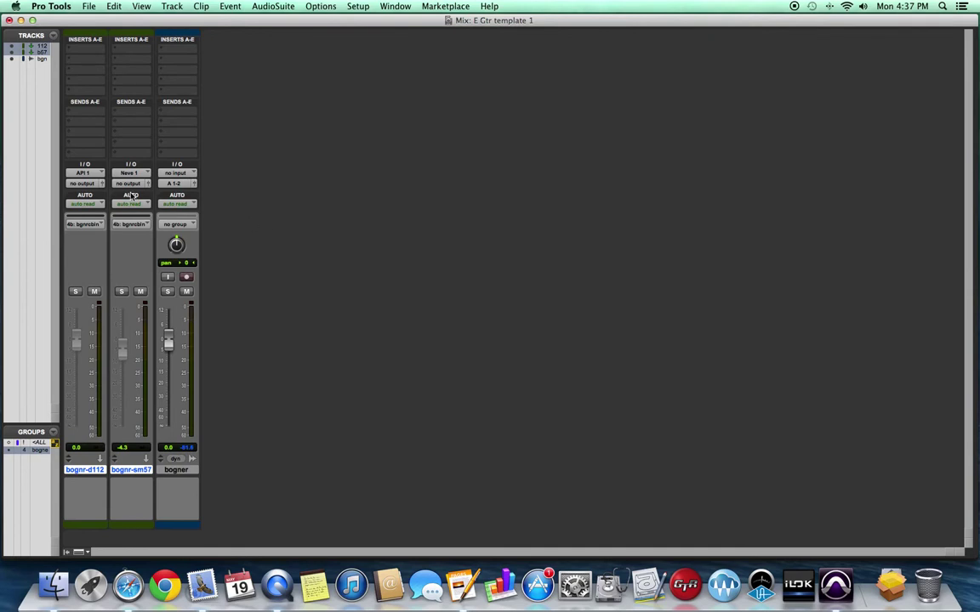
# - Route the output of both grouped bognr tracks to the Bogner (Mono) bus
pyautogui.click(86, 184)
pyautogui.moveTo(119, 217)
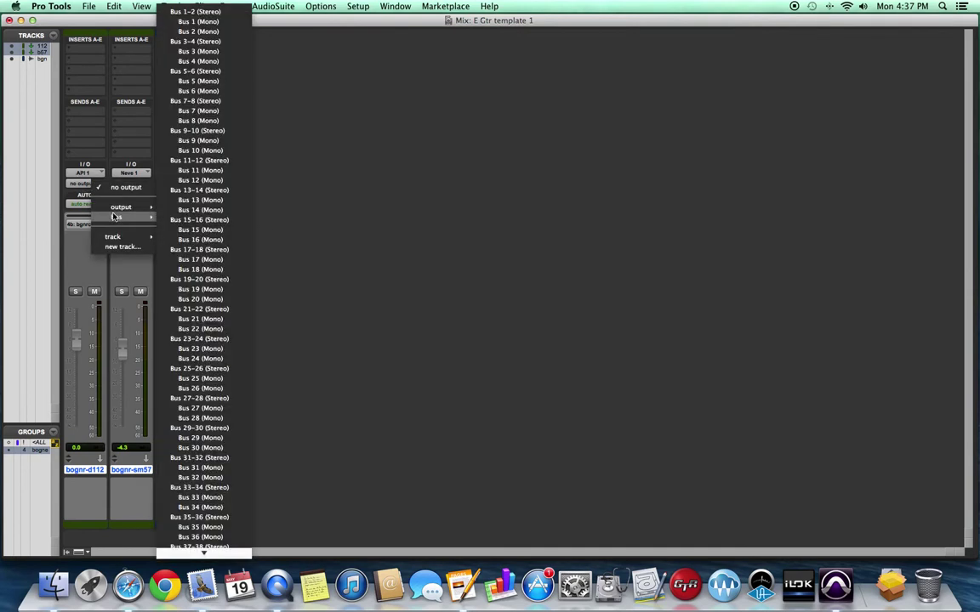
pyautogui.moveTo(213, 585)
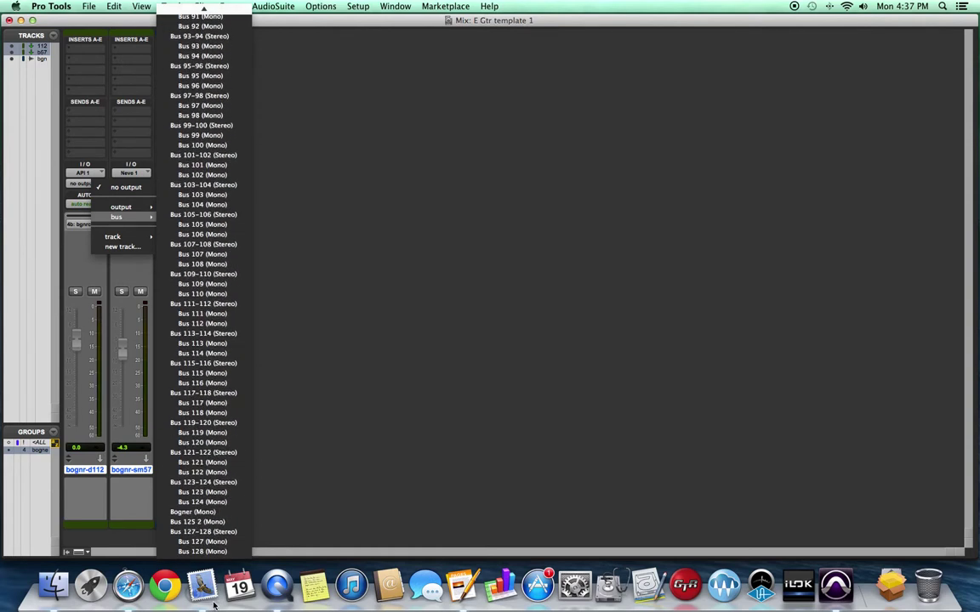
pyautogui.click(192, 465)
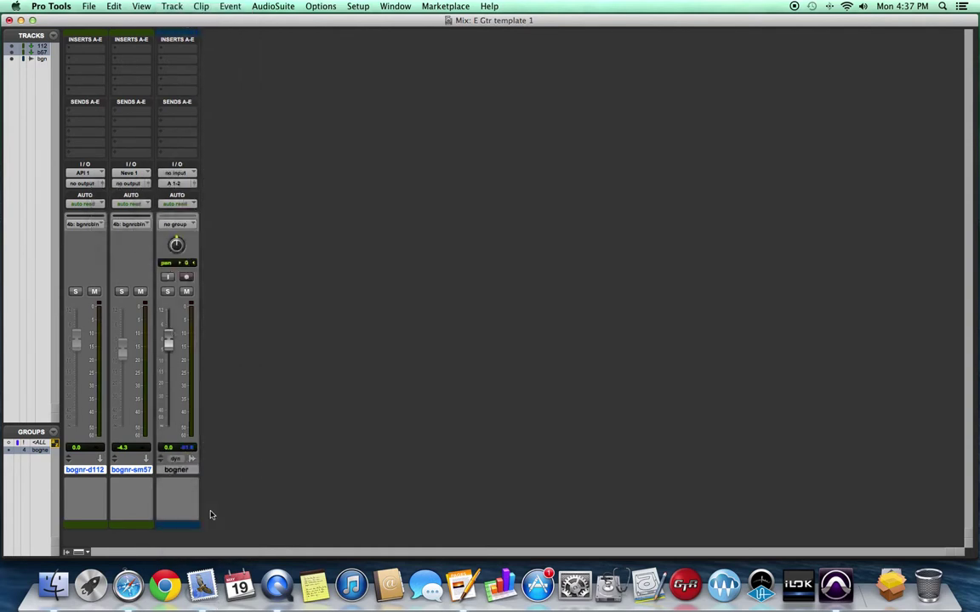
# - Set the bogner track's input to the Bogner (Mono) bus
pyautogui.click(173, 172)
pyautogui.moveTo(197, 206)
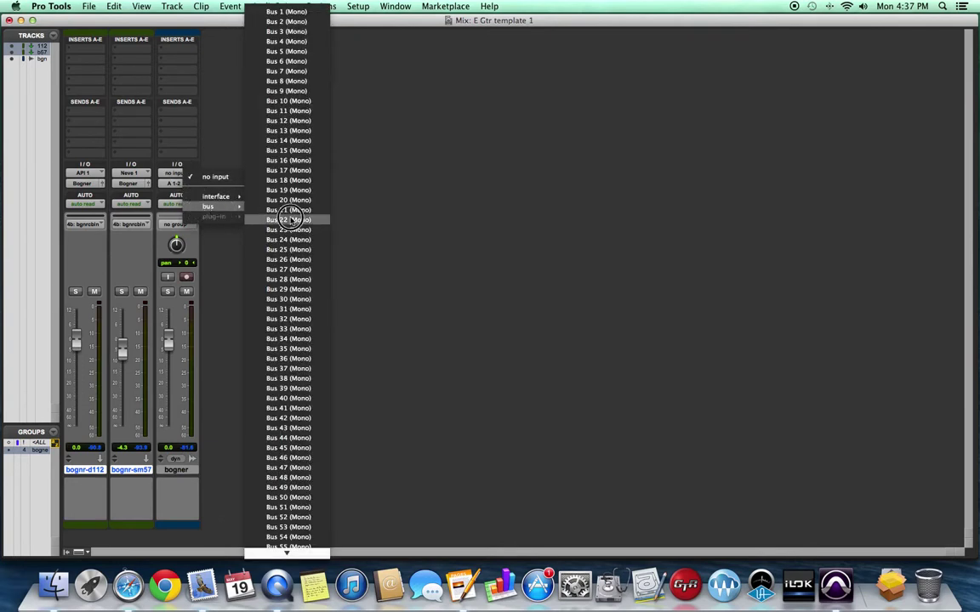
pyautogui.moveTo(295, 553)
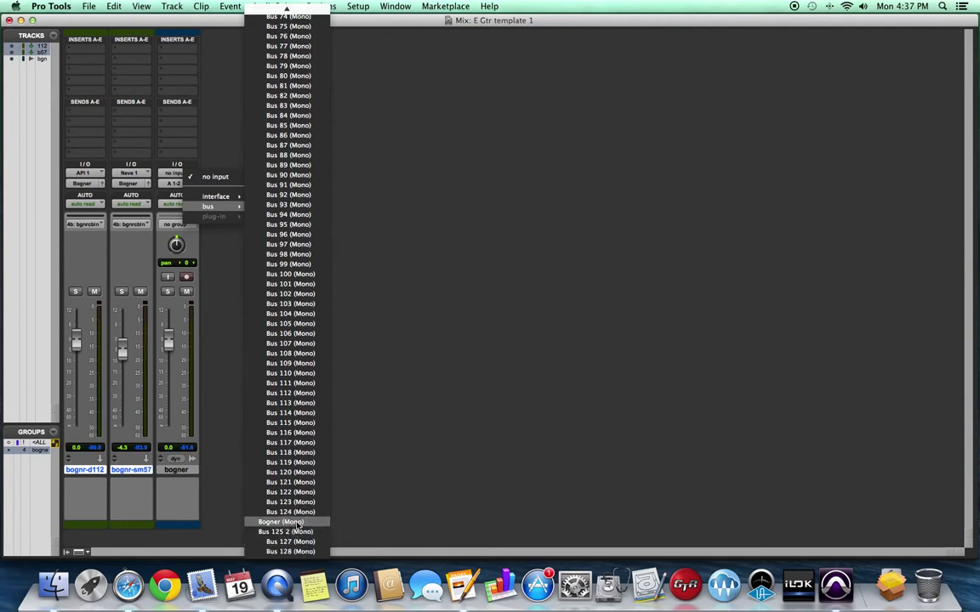
pyautogui.click(294, 522)
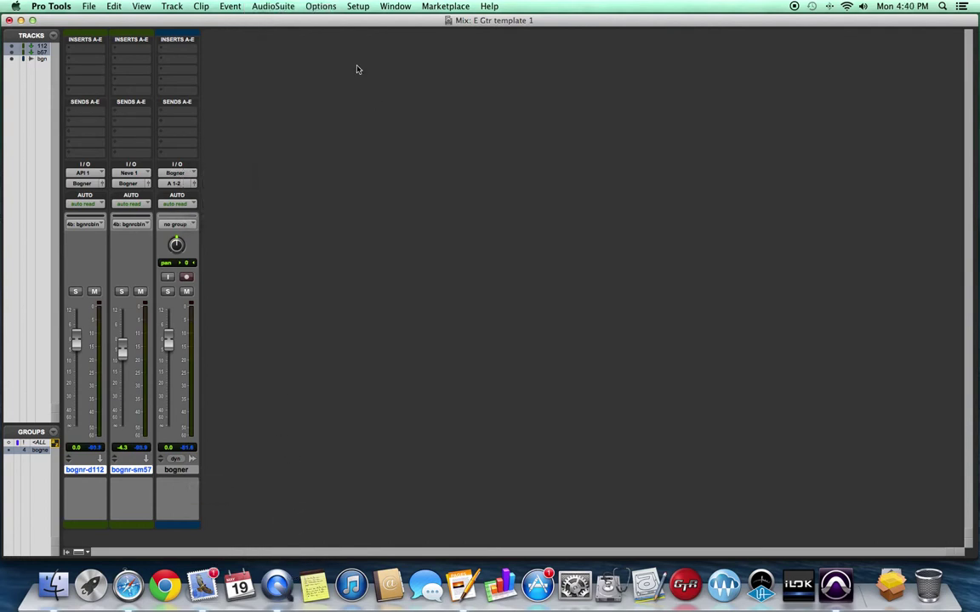
# - Open the Color Palette and colour the bogner track purple
pyautogui.click(396, 7)
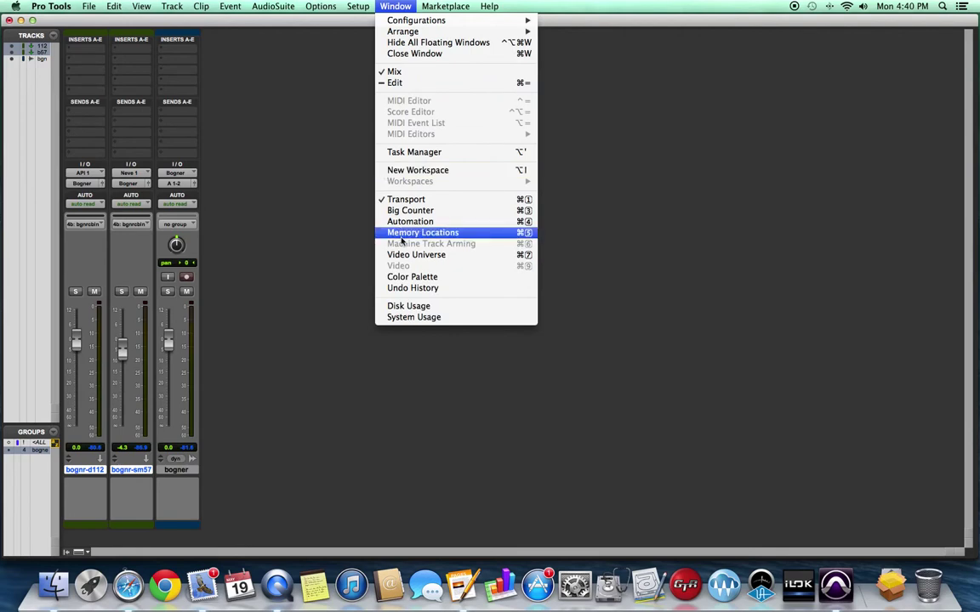
pyautogui.click(407, 279)
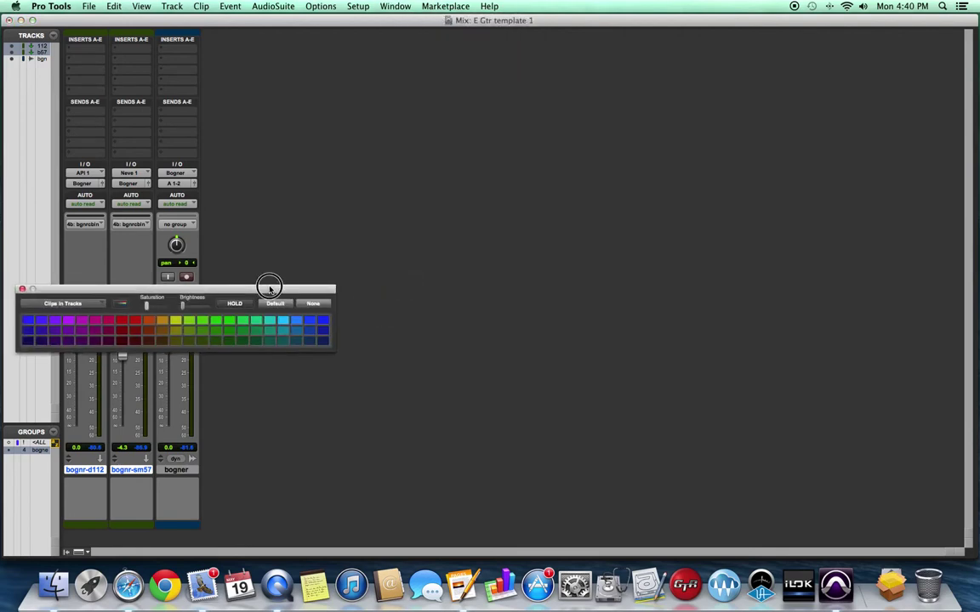
pyautogui.moveTo(267, 286); pyautogui.dragTo(857, 464)
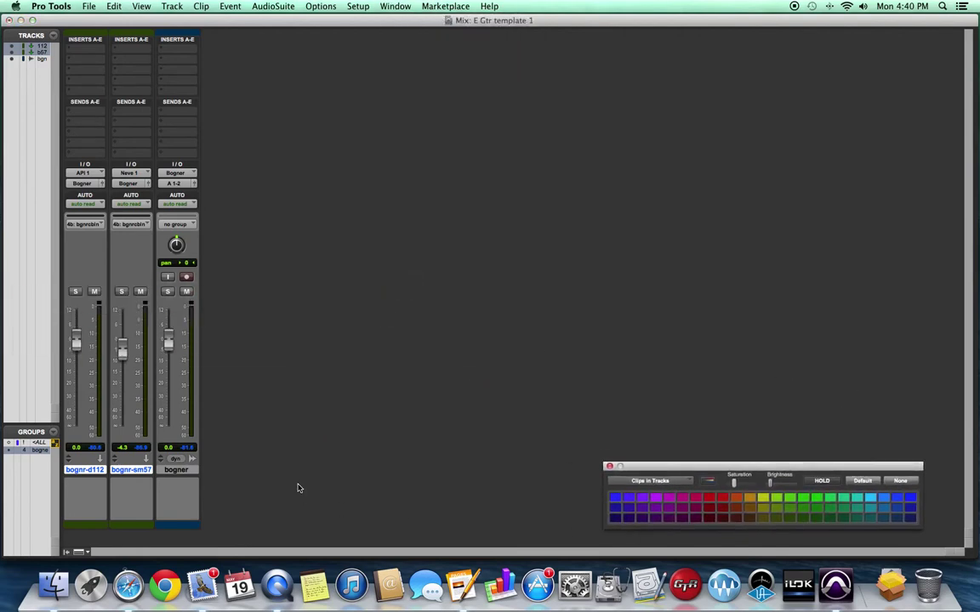
pyautogui.click(176, 471)
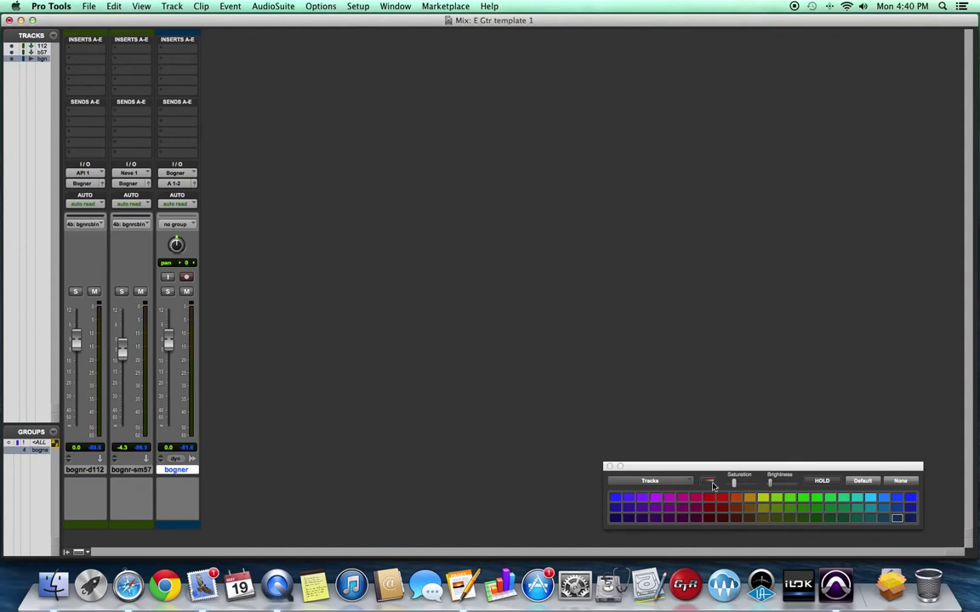
pyautogui.click(647, 504)
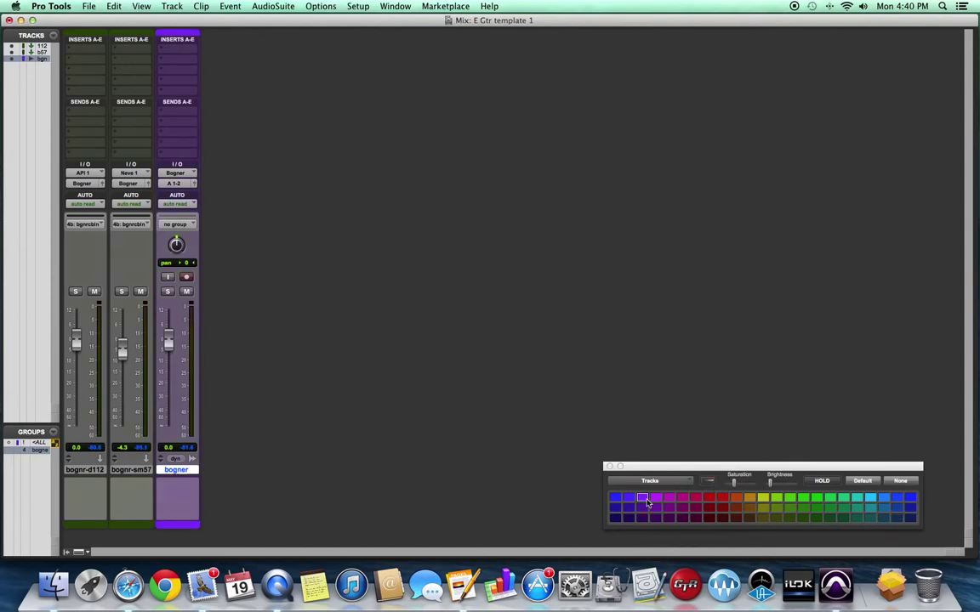
# - Colour both bognr-sm57 and bognr-d112 a darker purple
pyautogui.click(131, 474)
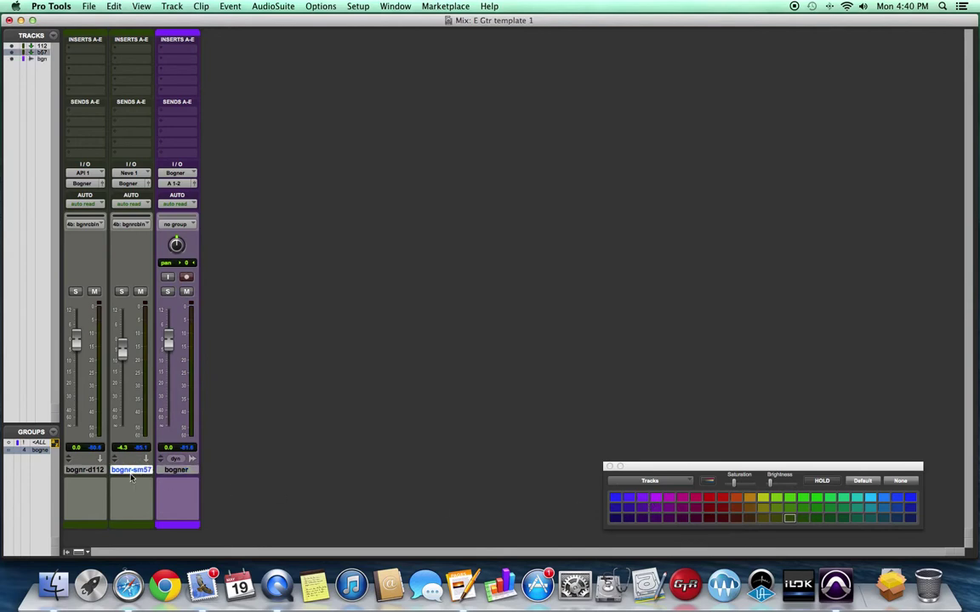
pyautogui.keyDown('shift'); pyautogui.click(84, 470); pyautogui.keyUp('shift')
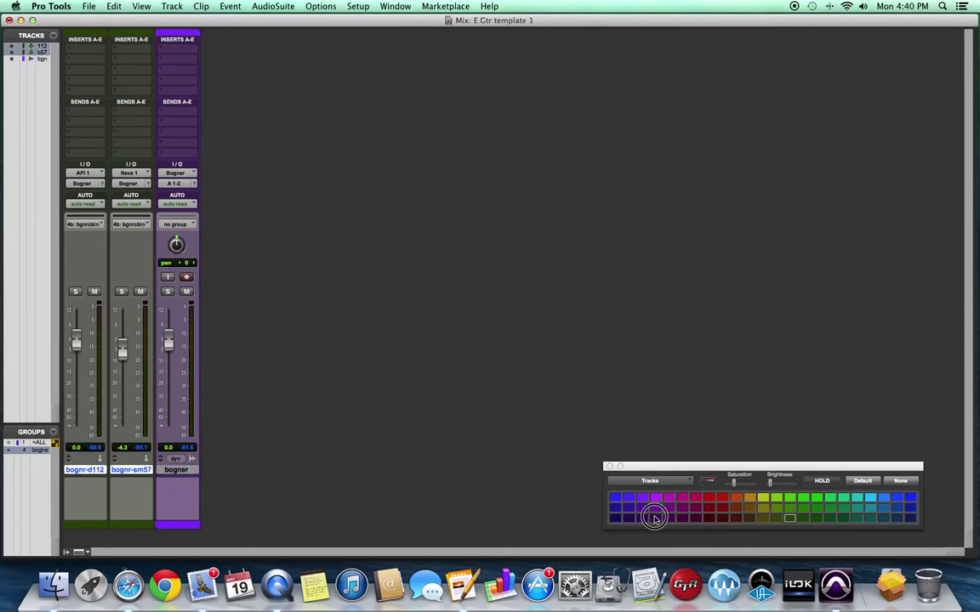
pyautogui.click(656, 519)
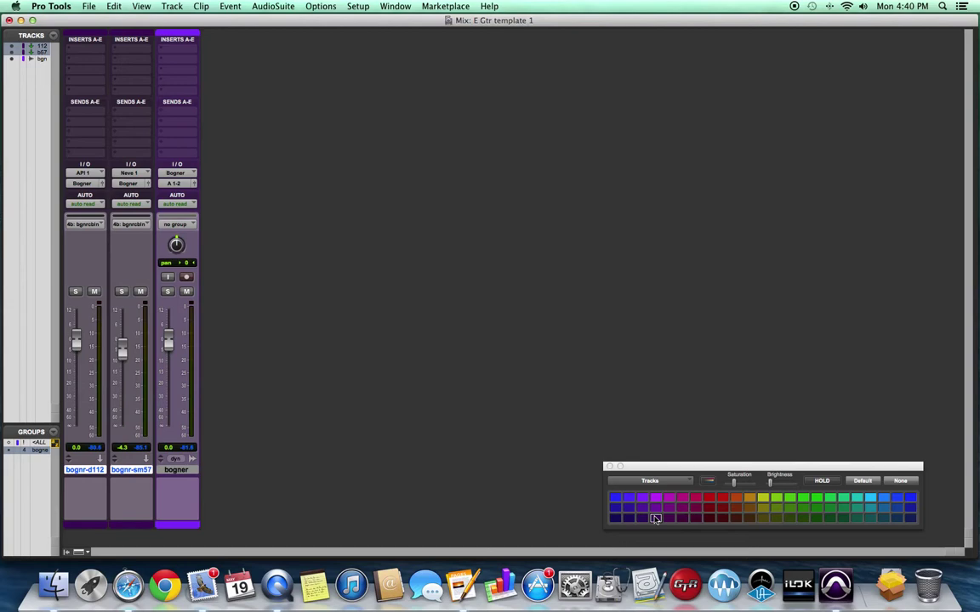
pyautogui.click(641, 519)
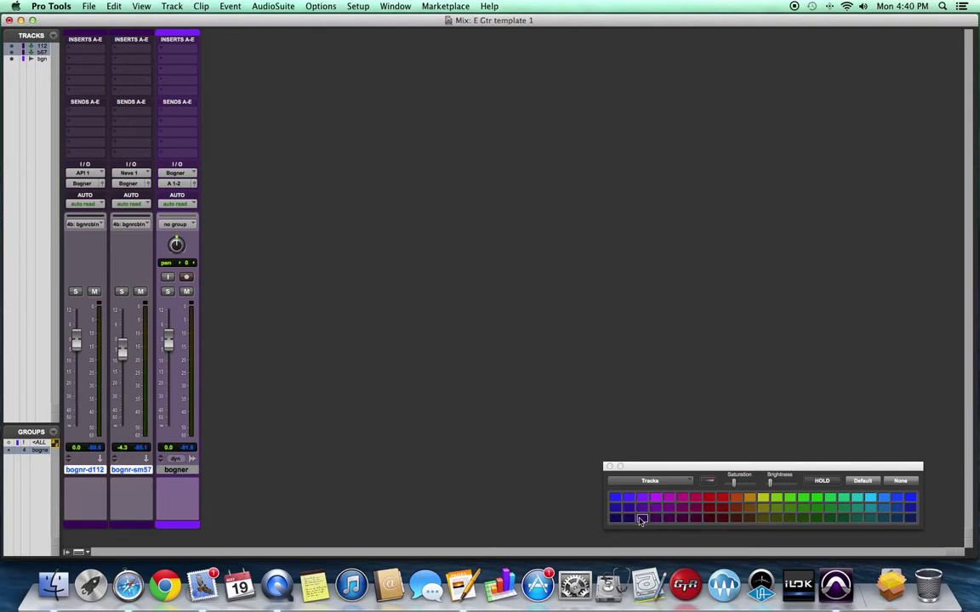